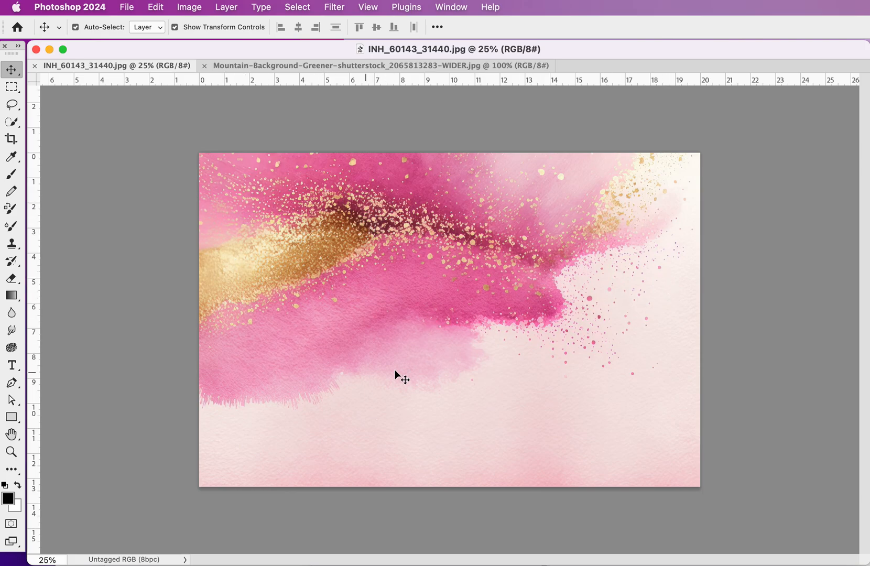
- Compare the pink and gold watercolor image with the green mountain background image
left_click(342, 65)
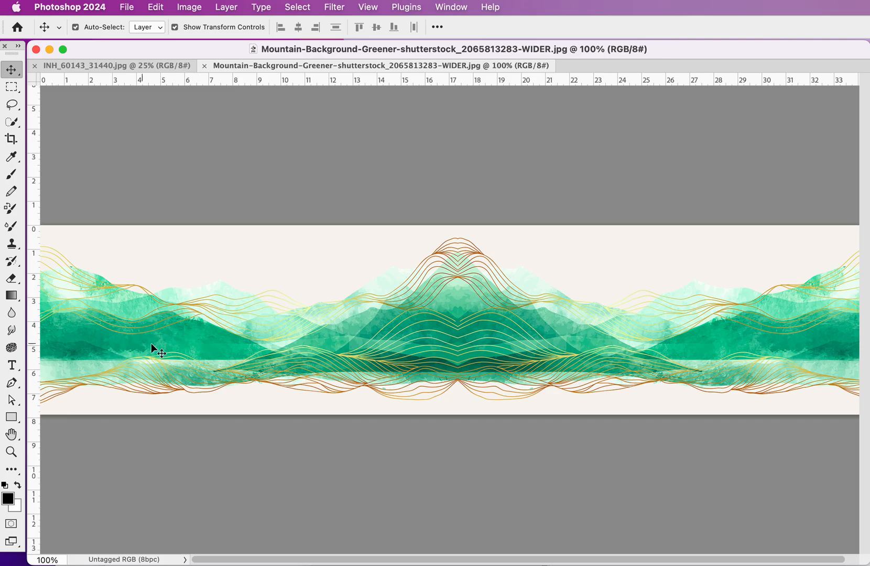
left_click(142, 68)
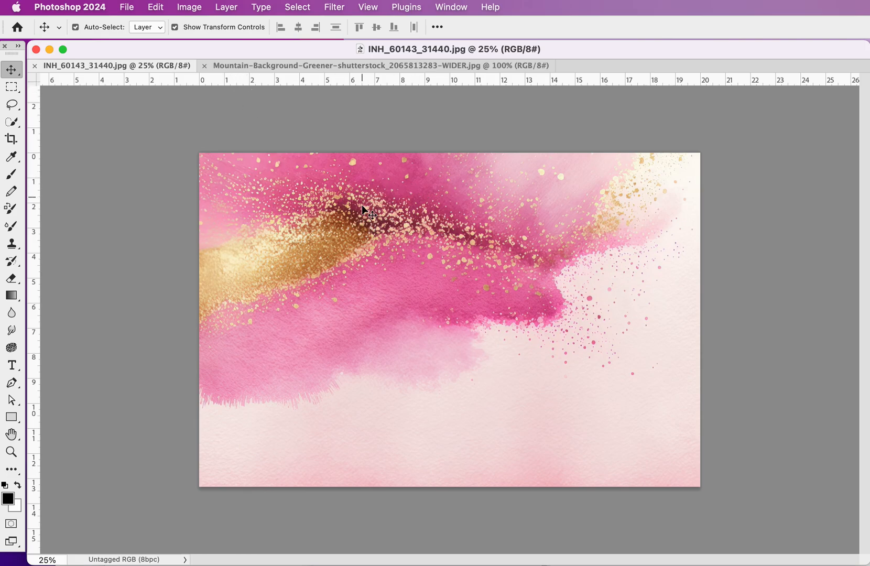
left_click(358, 66)
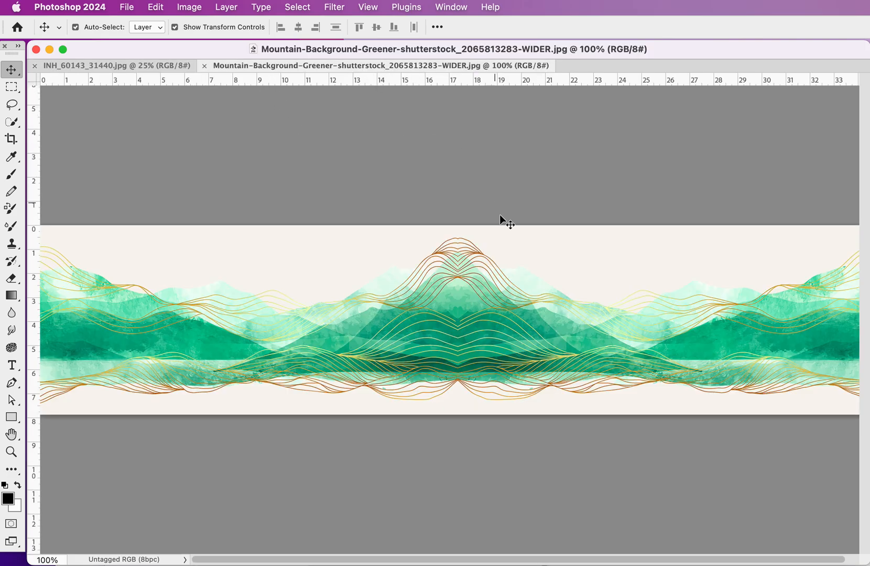
left_click(142, 65)
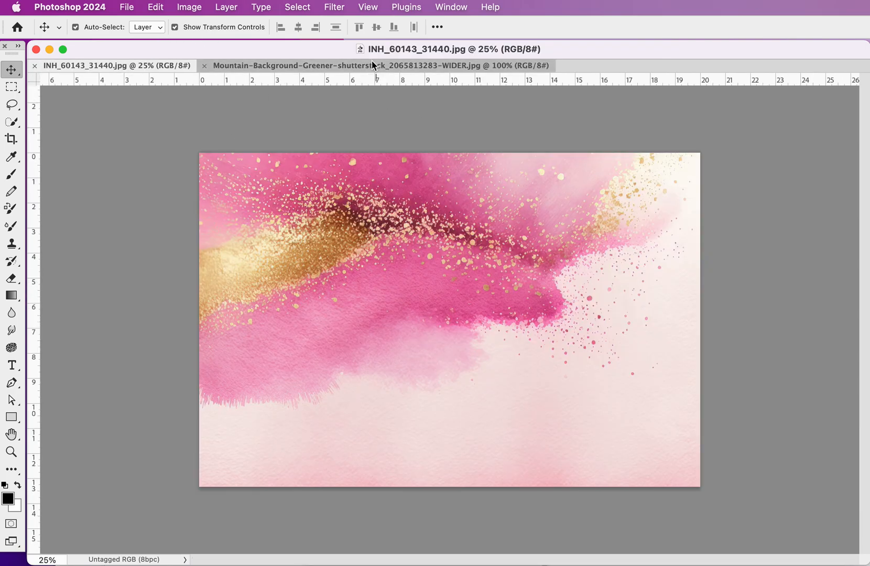
left_click(372, 66)
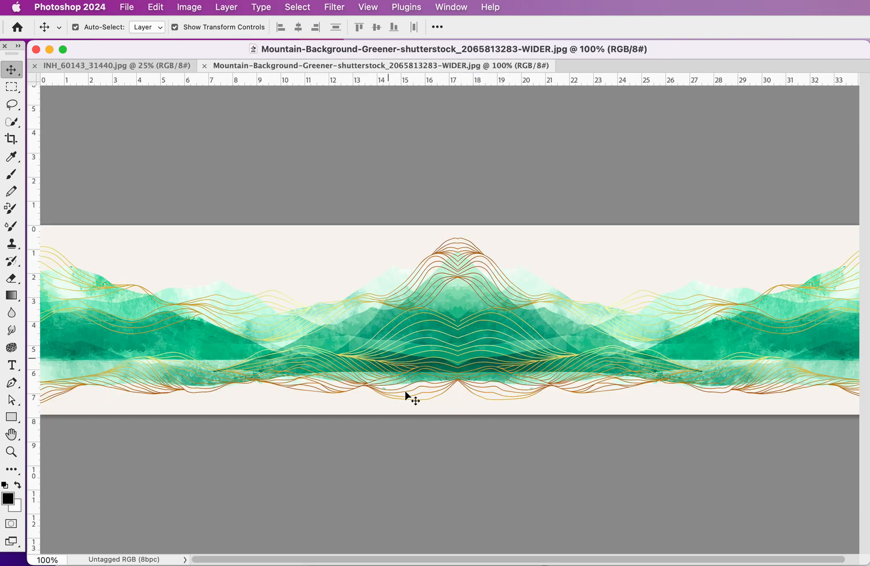
left_click(158, 67)
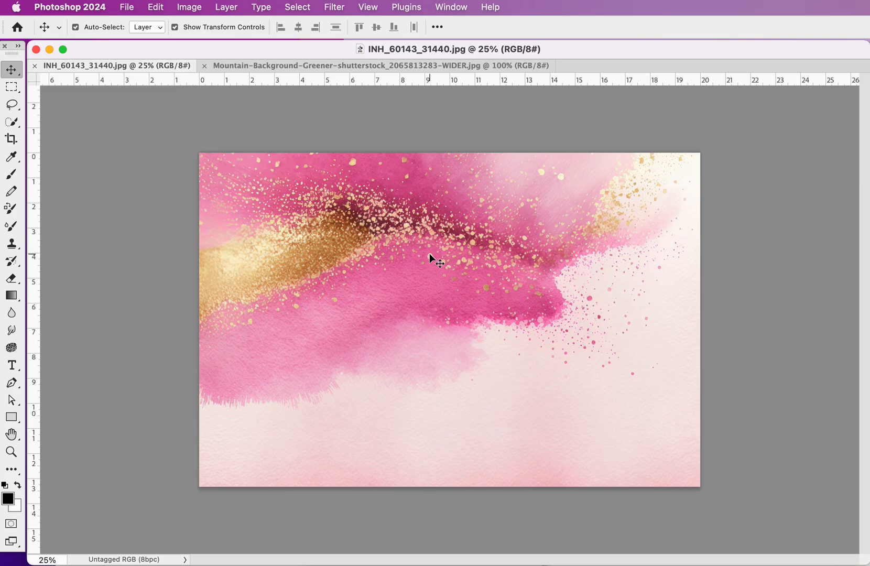
- Open Neural Filters for the pink watercolor image and enable the Color Transfer filter
left_click(294, 6)
mouse_move(325, 4)
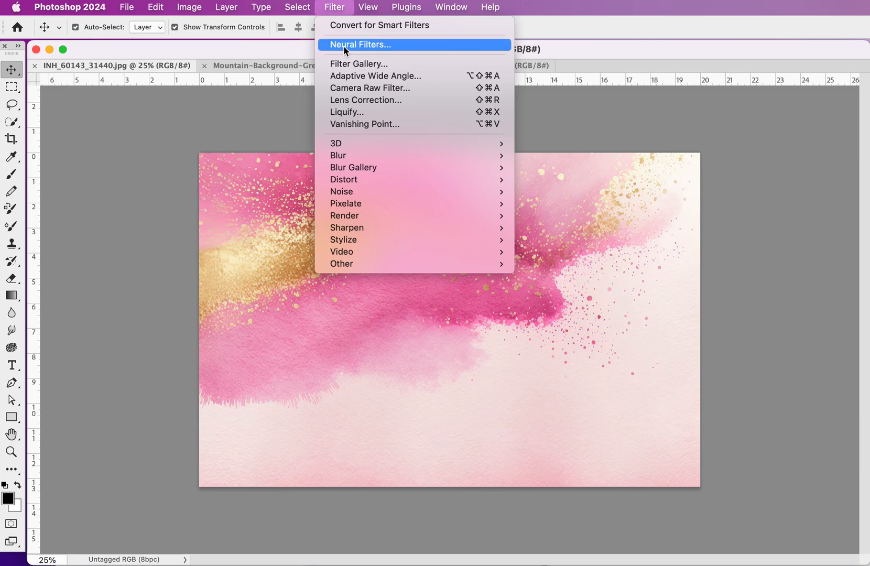
left_click(362, 44)
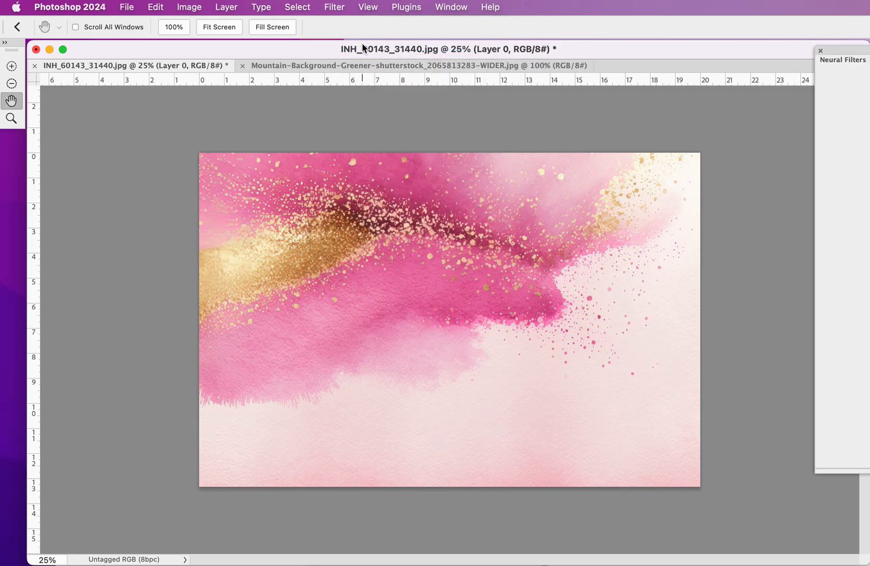
left_click_drag(850, 56, 442, 84)
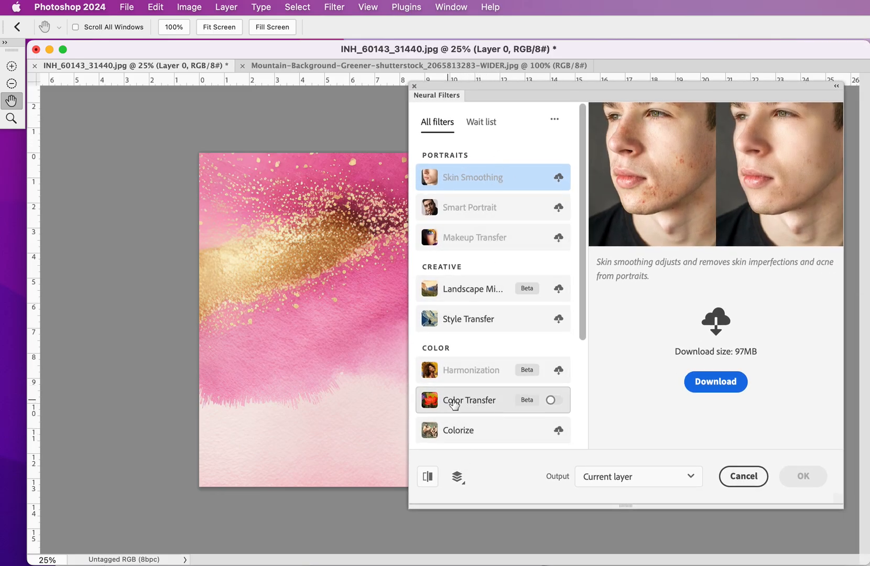
mouse_move(468, 406)
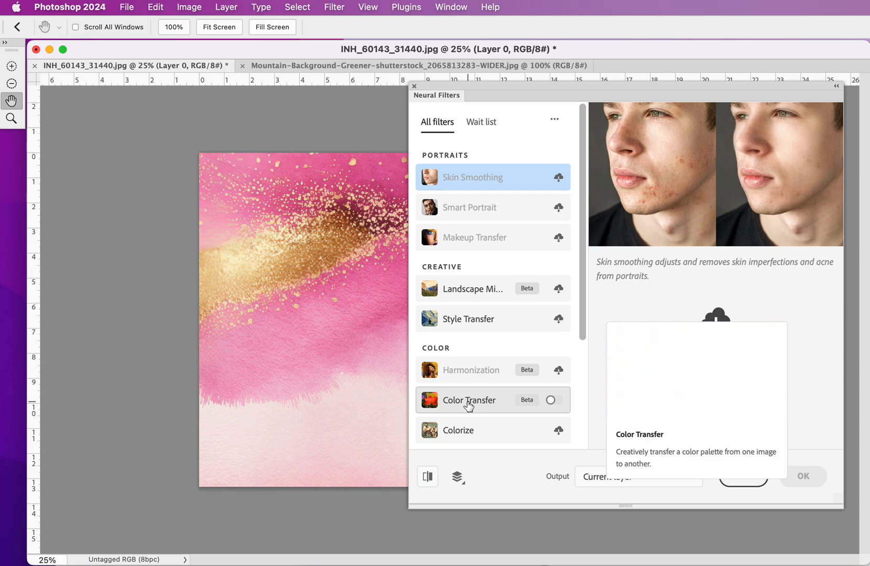
left_click(551, 400)
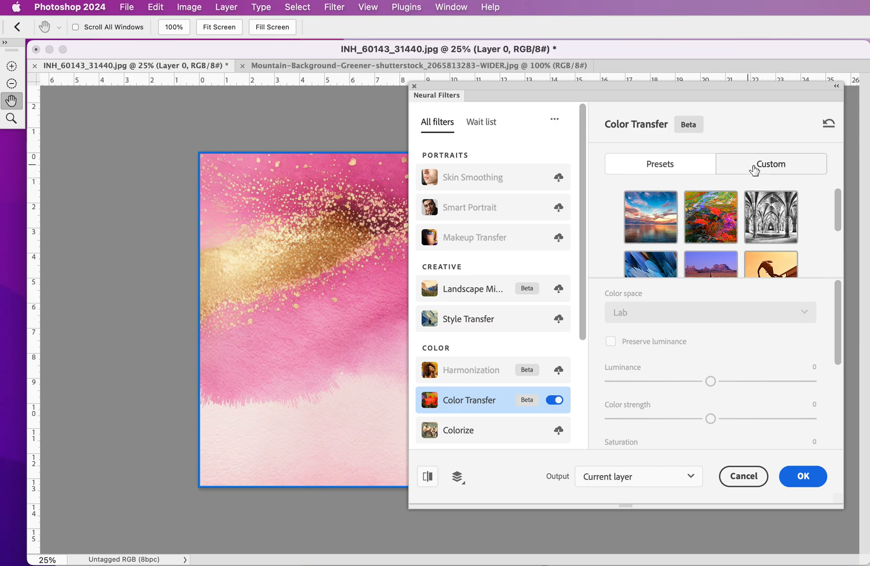
left_click(778, 169)
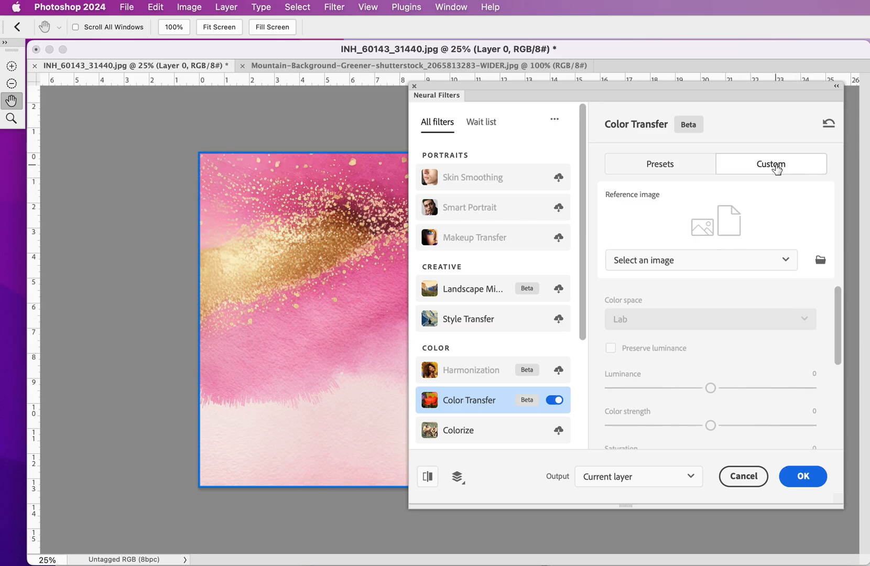
left_click(684, 262)
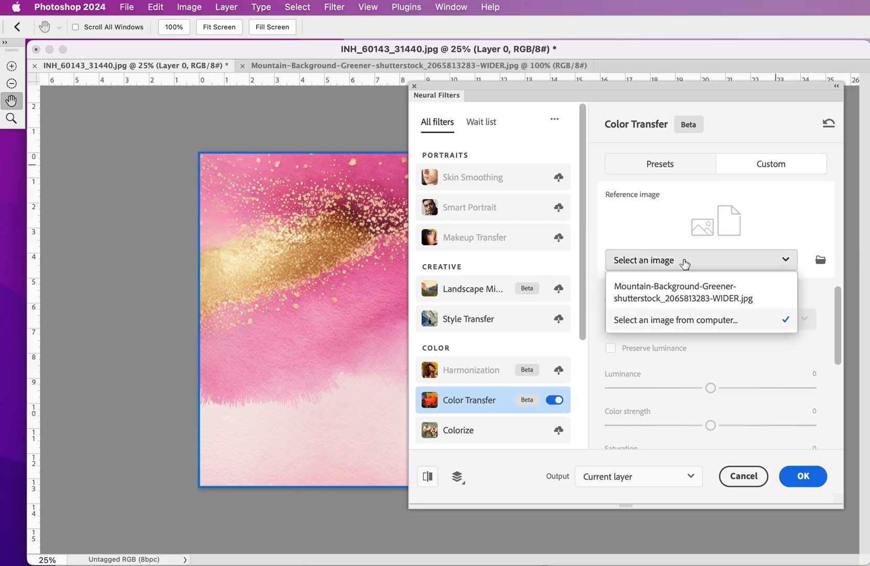
left_click(671, 297)
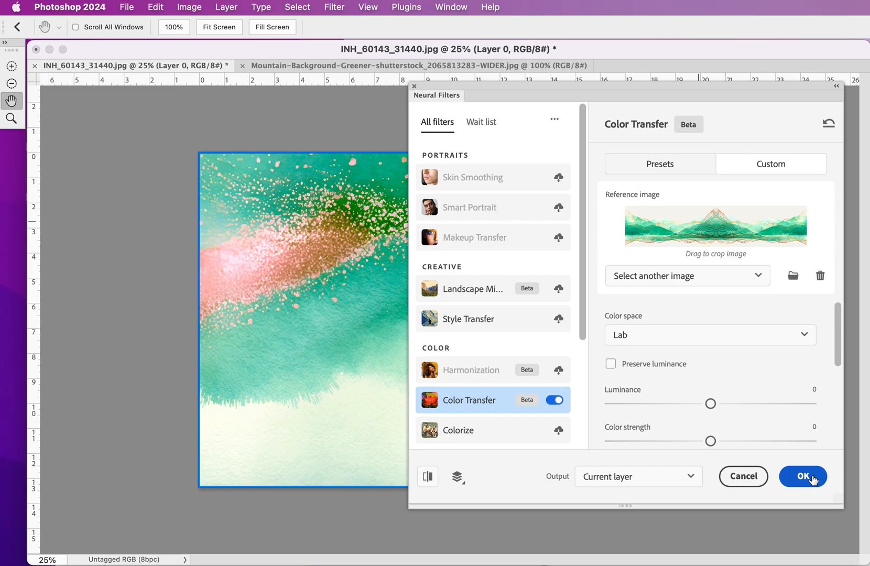
left_click(804, 476)
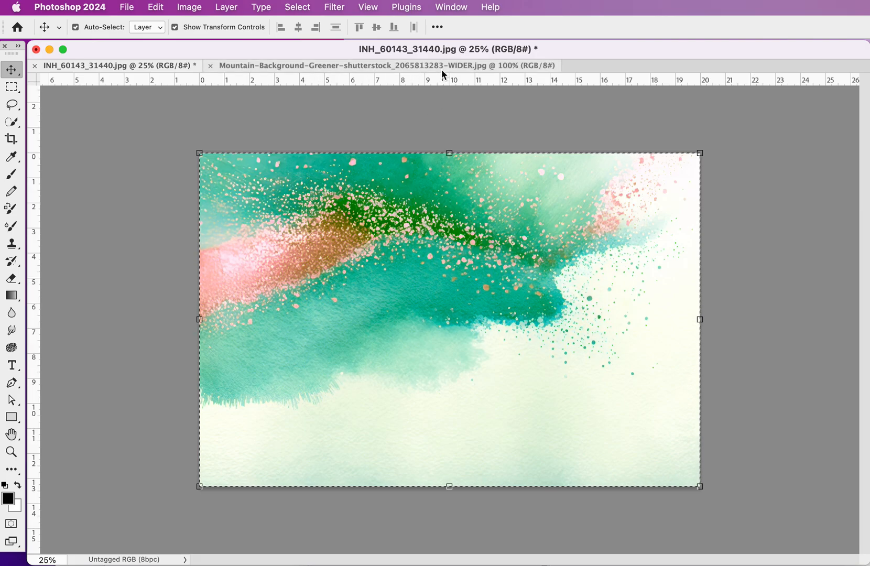
- Float the two images in separate windows and compare the recolored watercolor with the mountain reference
left_click_drag(244, 69, 289, 118)
left_click_drag(435, 109, 598, 77)
left_click(353, 246)
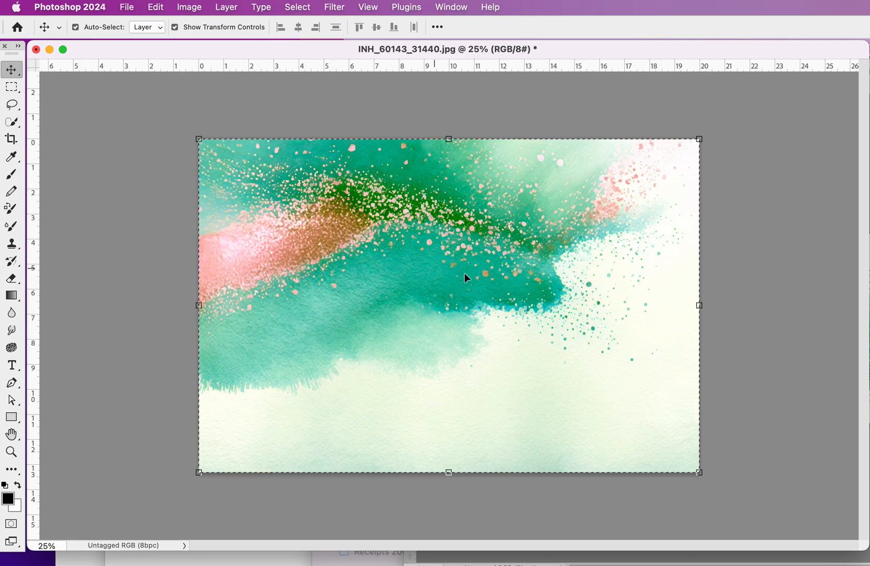
left_click(869, 247)
left_click_drag(658, 71, 276, 207)
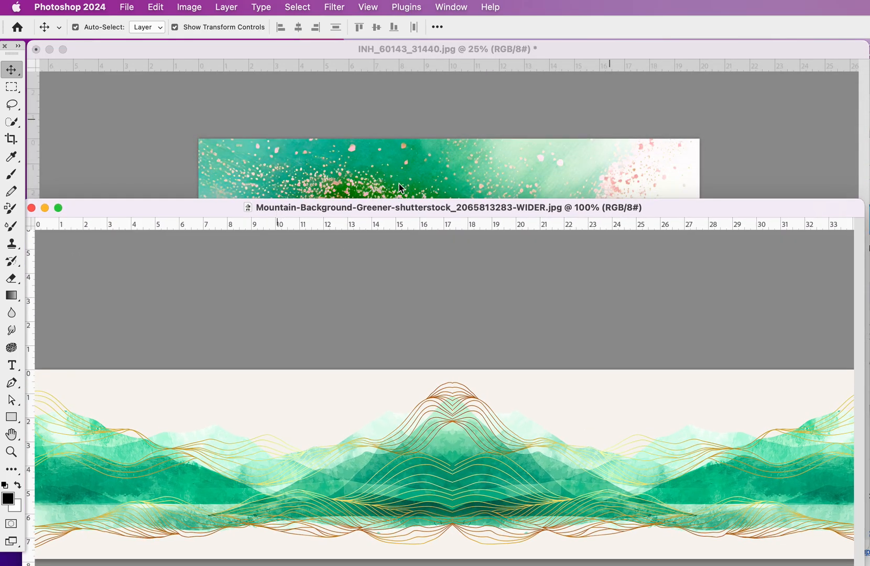
left_click(439, 164)
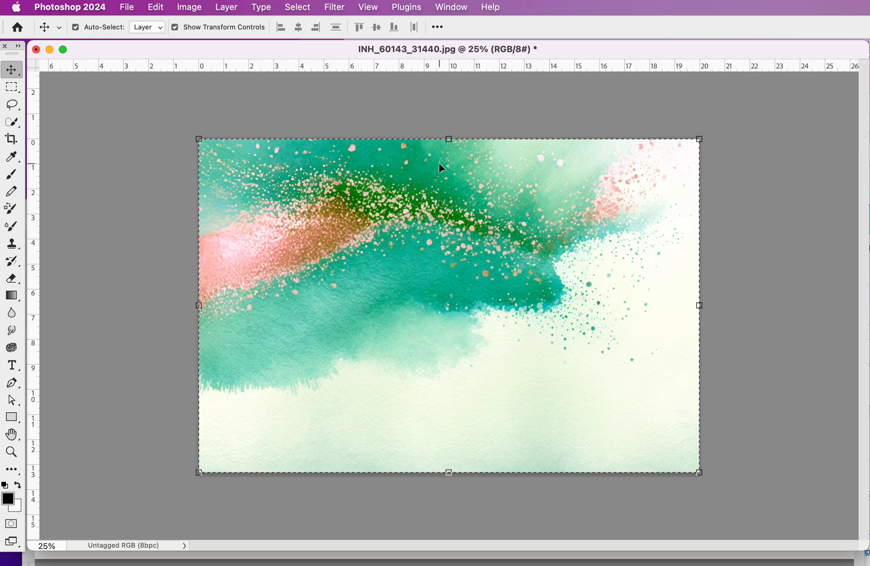
left_click(335, 6)
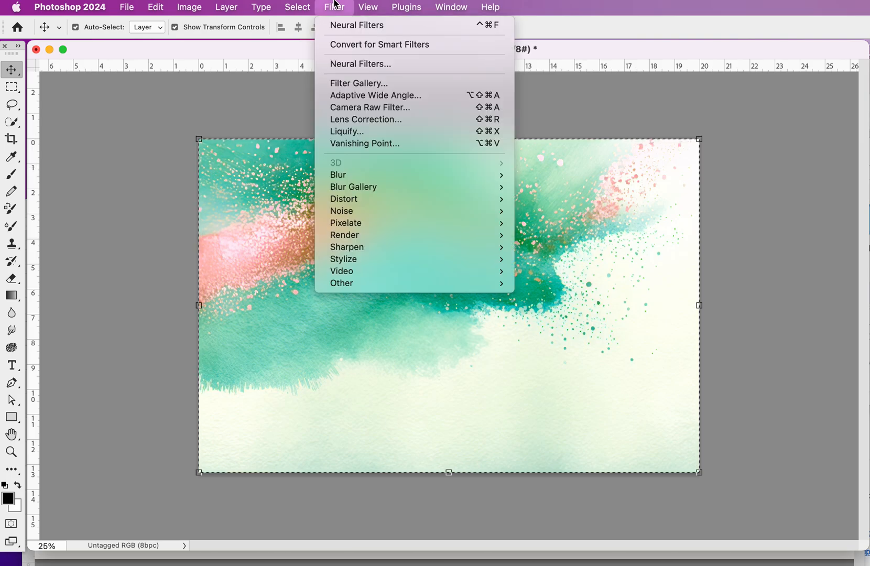
left_click(373, 108)
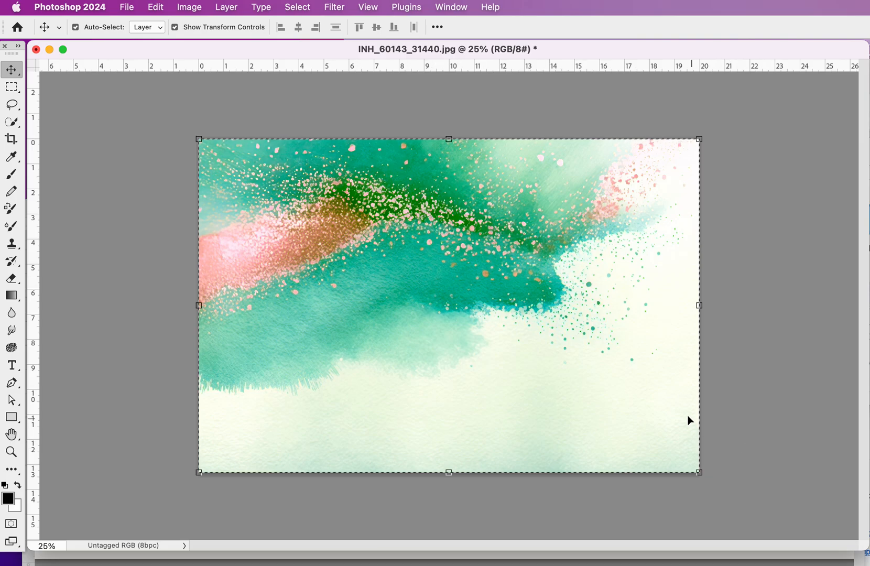
- Try scaling the recolored watercolor down to about 66%, and undo both the resize and the slight shift
left_click_drag(698, 472, 529, 360)
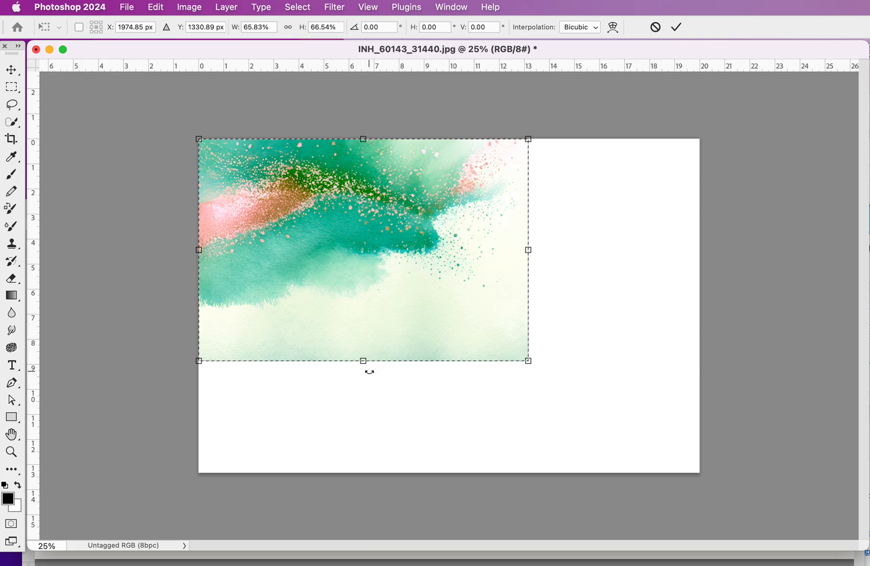
key("super+z")
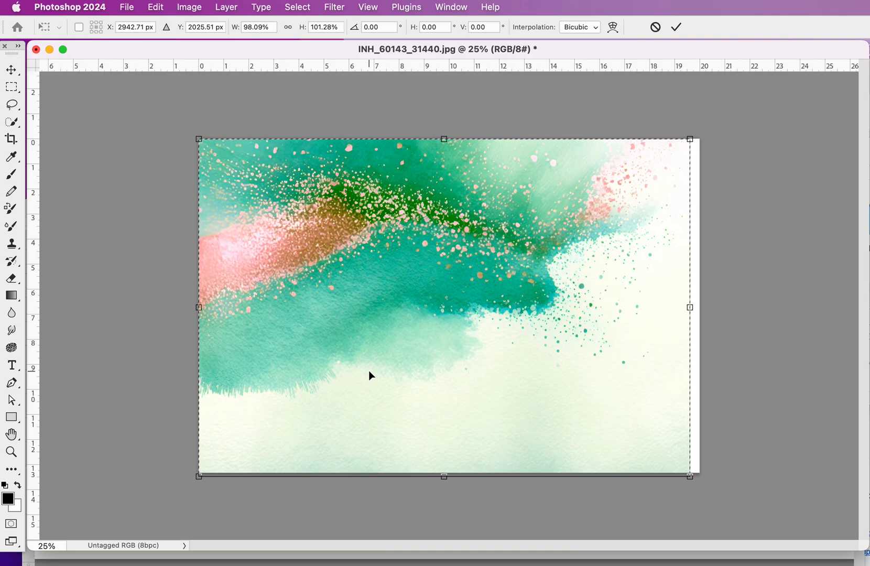
key("super+z")
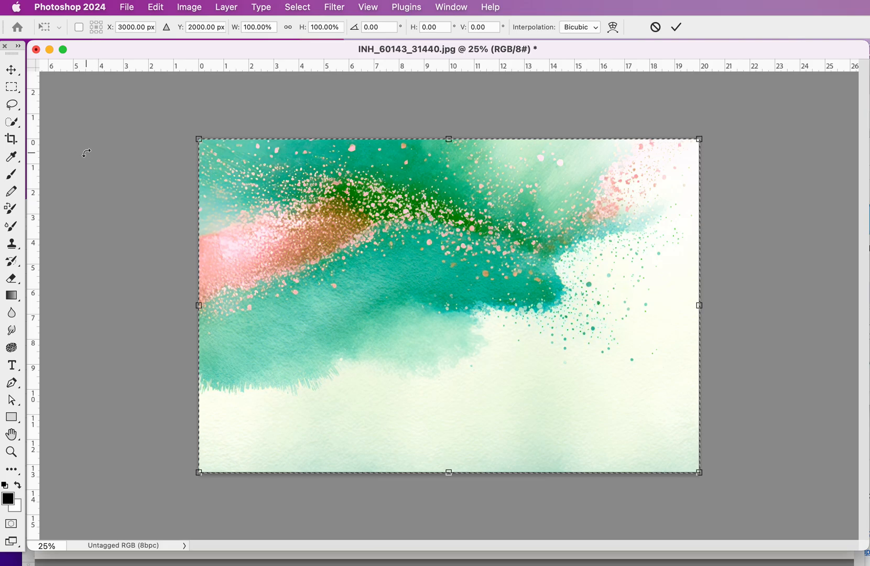
left_click(338, 6)
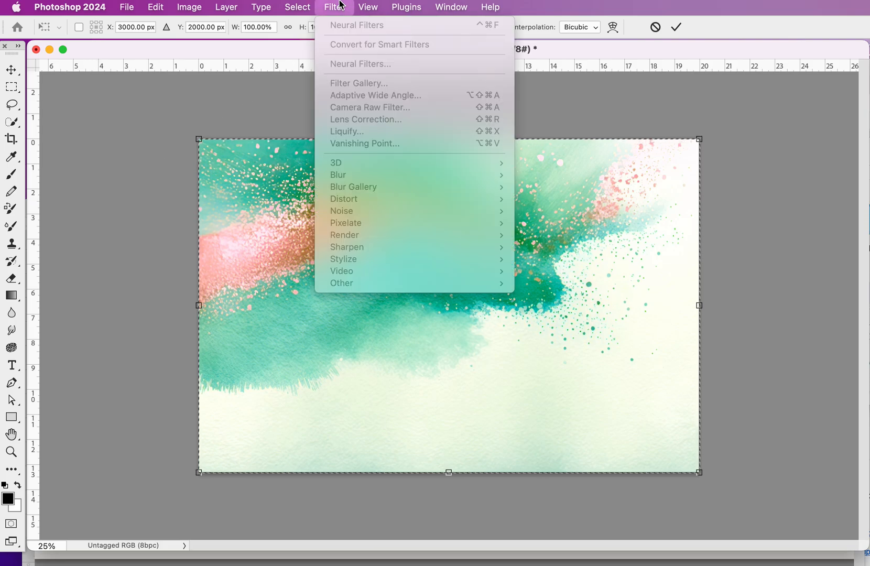
left_click(339, 5)
left_click(11, 69)
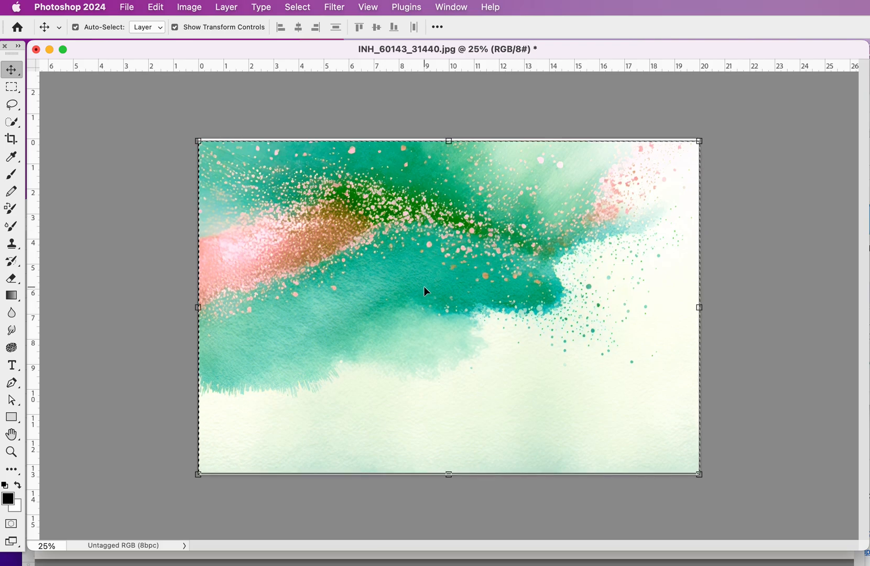
key("super+z")
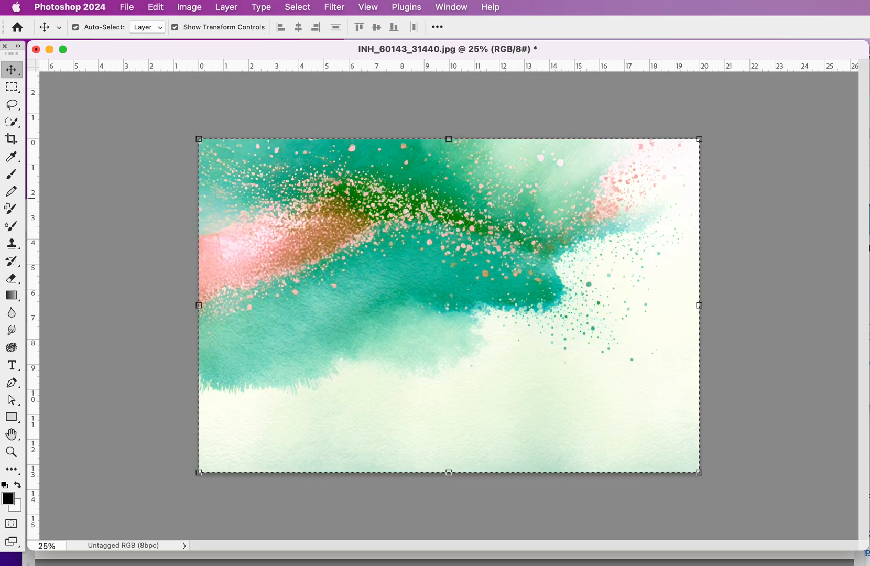
- Deselect the image and review the available Neural Filters, including Color Transfer, without applying any
left_click(12, 87)
left_click(194, 97)
left_click(297, 7)
mouse_move(330, 6)
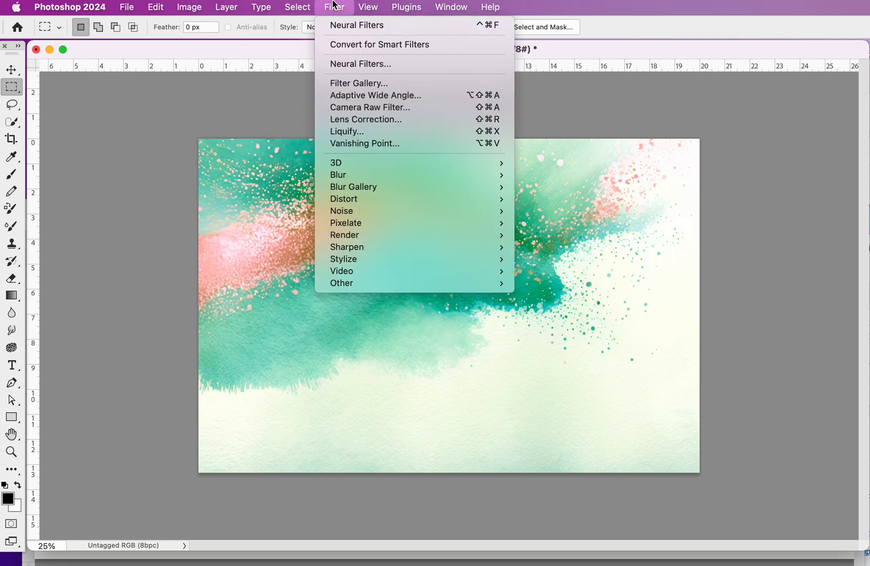
left_click(378, 63)
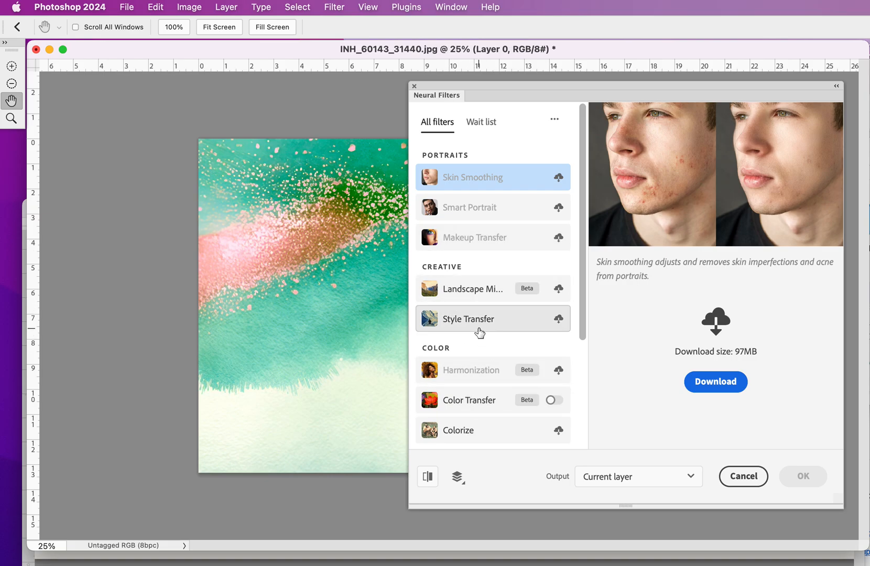
scroll(471, 439, "down", 2)
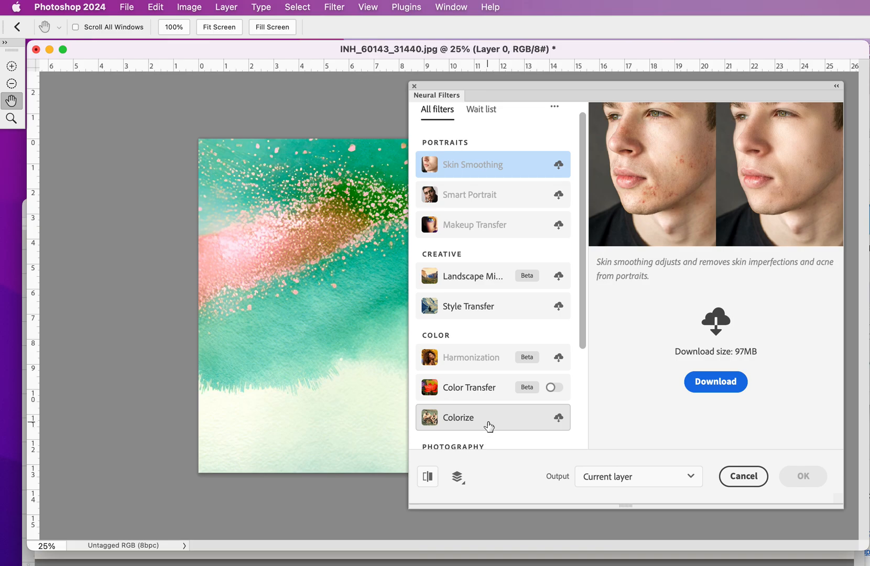
scroll(489, 425, "down", 3)
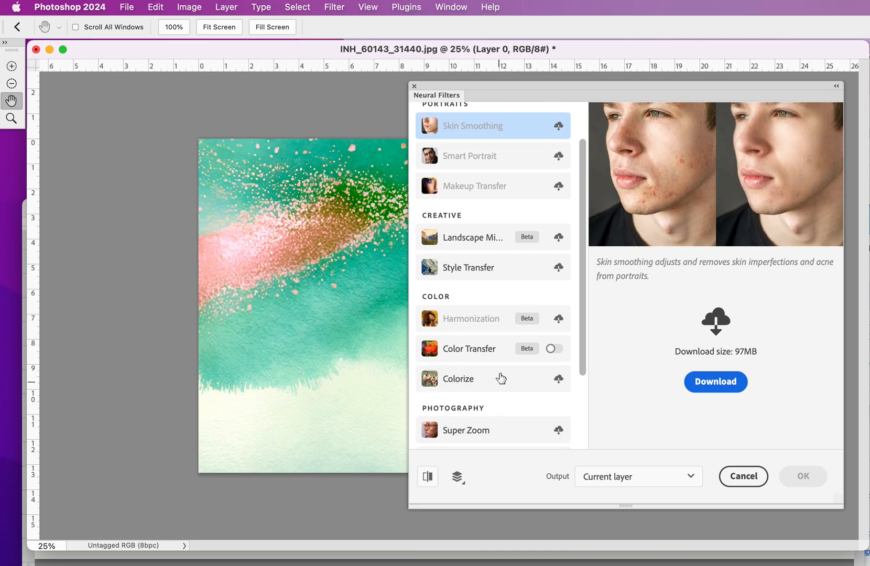
mouse_move(489, 355)
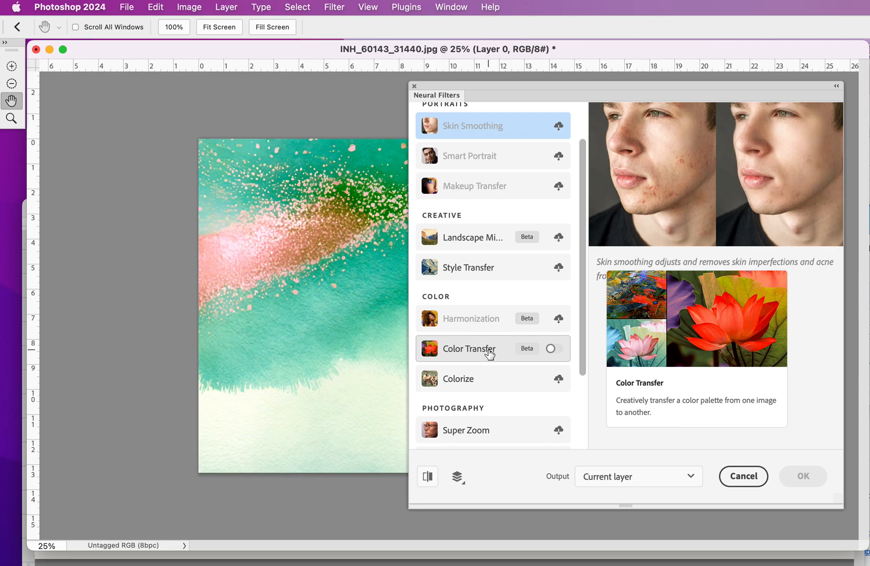
left_click(754, 479)
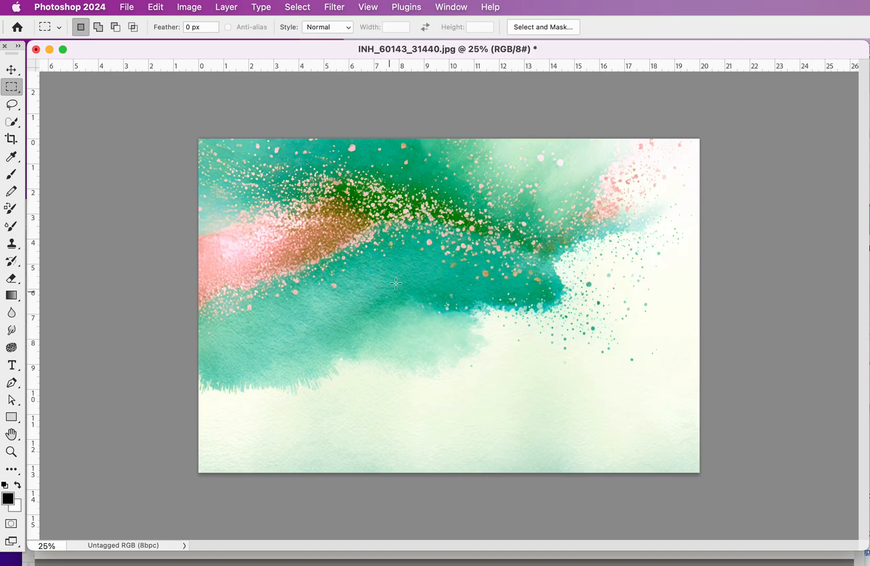